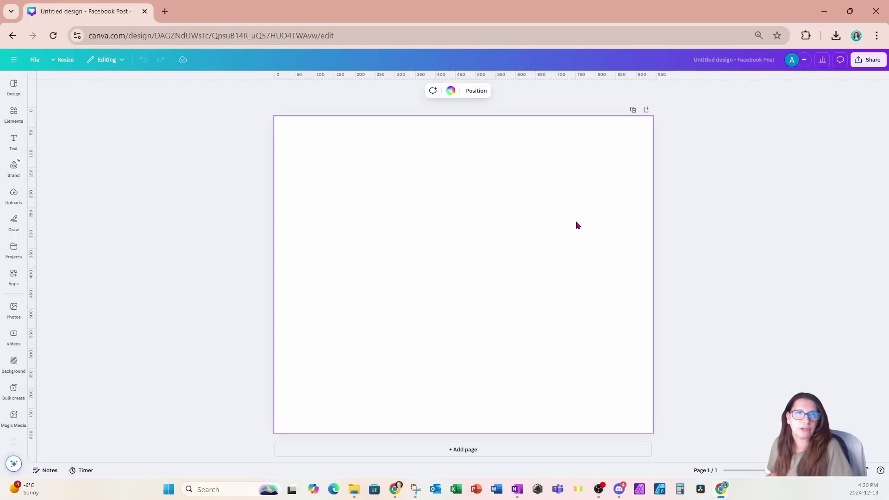
- Add the recently used pink-haired woman photo to the page
click(35, 60)
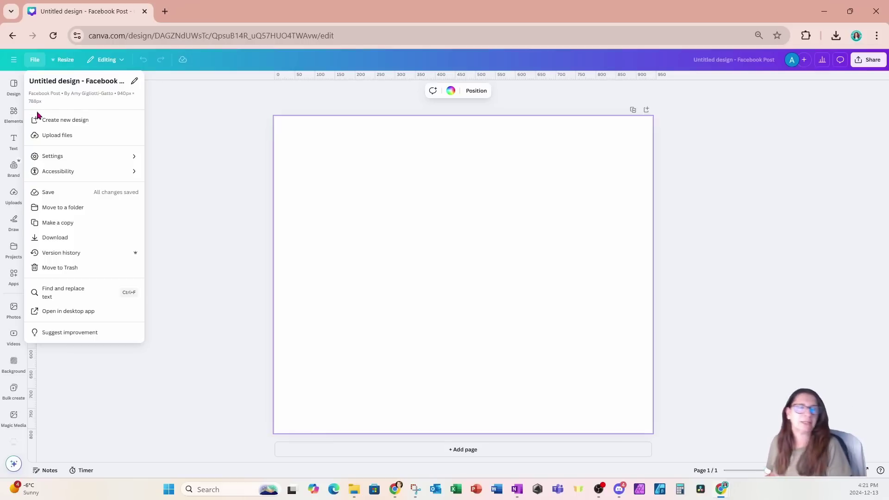
click(442, 242)
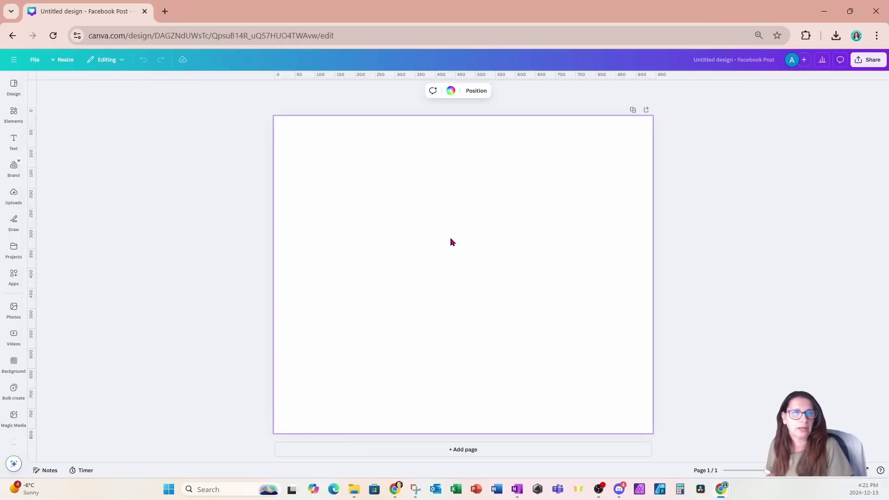
click(14, 113)
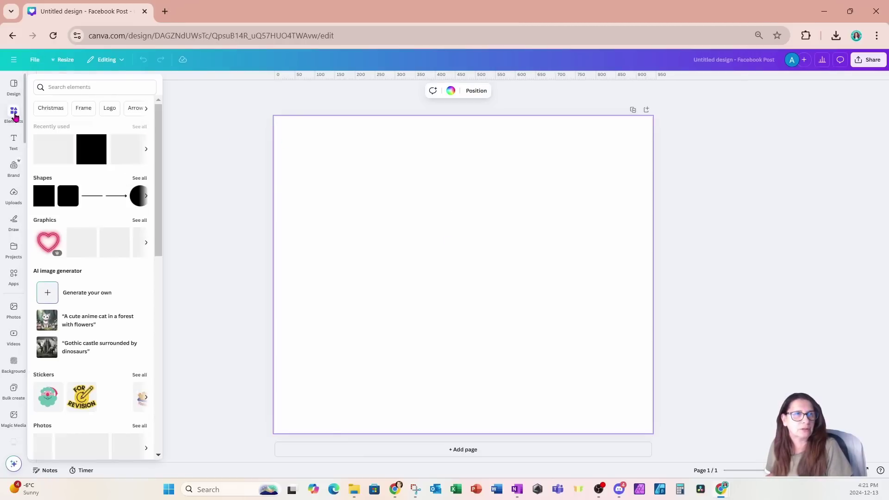
click(39, 149)
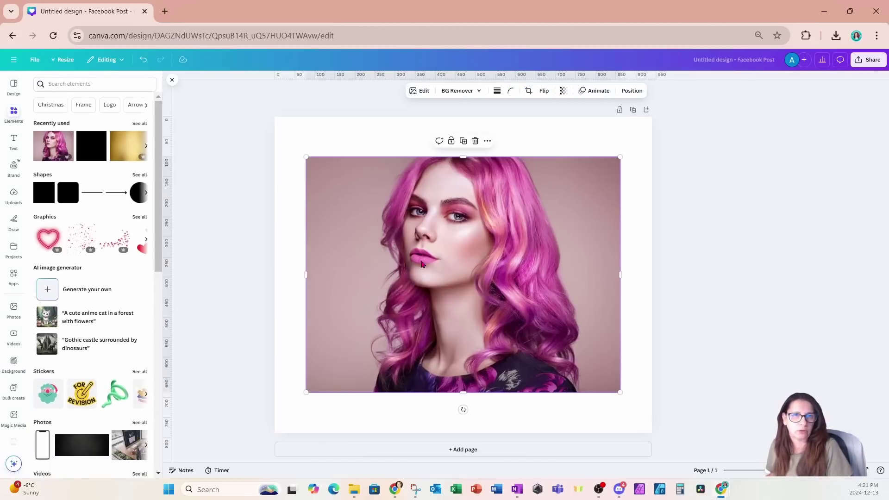
- Enlarge the photo within its crop and shift it right so her face fills more of the frame
right_click(478, 230)
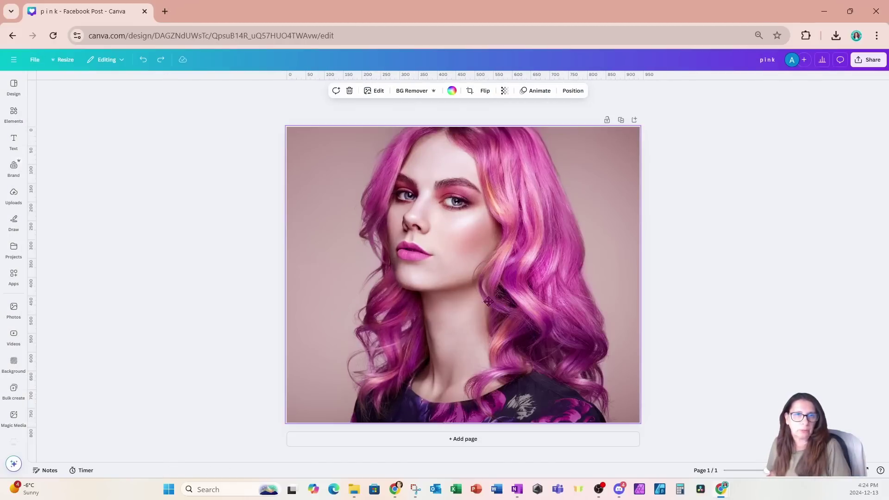
double_click(490, 305)
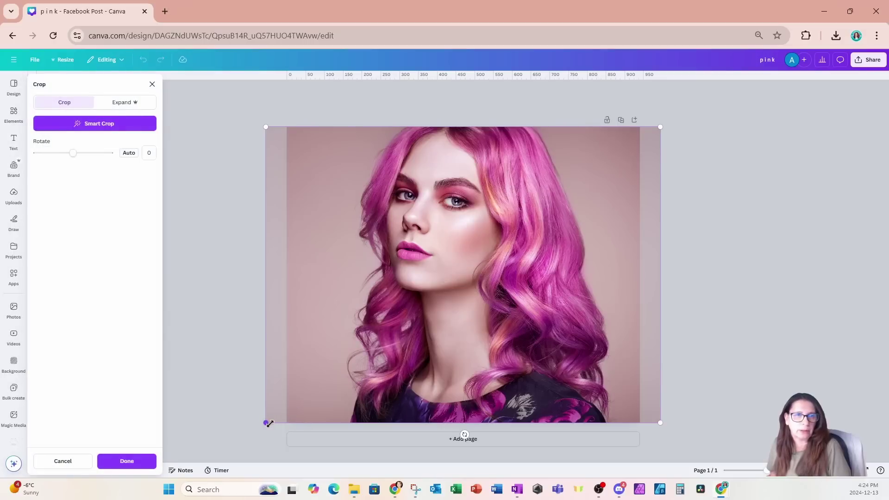
drag(268, 423, 135, 484)
drag(353, 394, 397, 394)
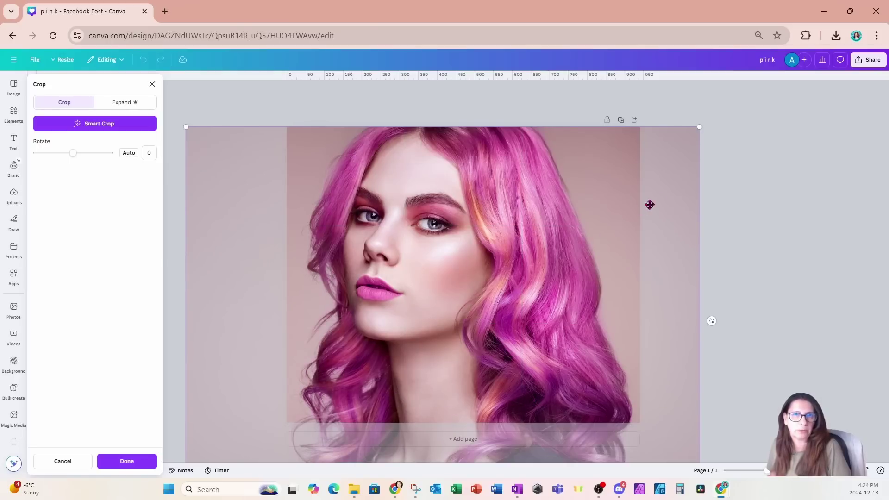
drag(699, 126, 674, 182)
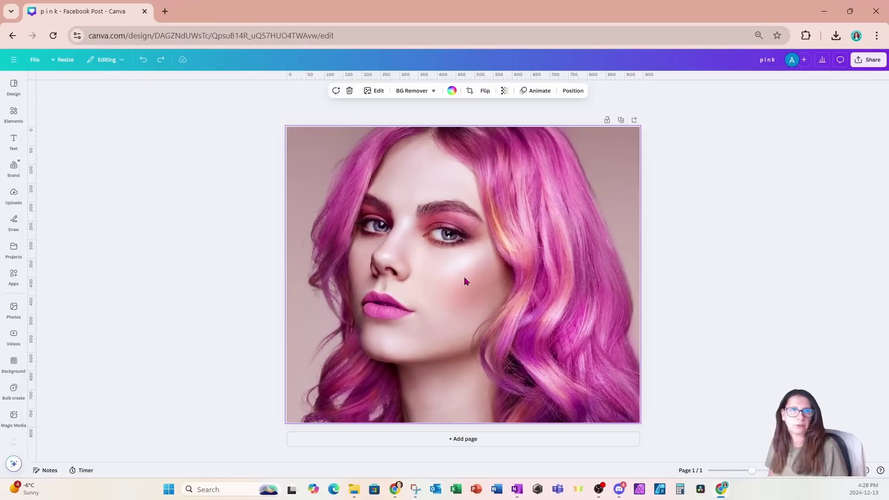
- Apply the crop and stretch a pink rectangle over the page's right third, top to bottom
key(r)
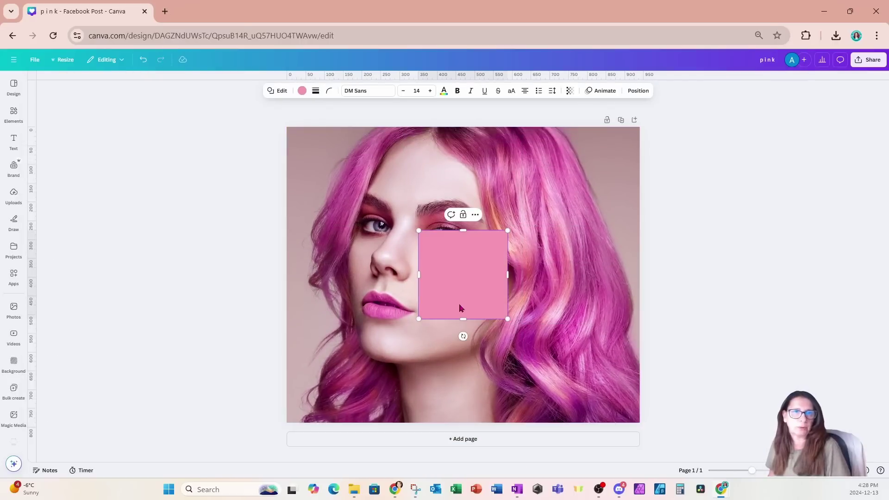
drag(494, 291, 625, 188)
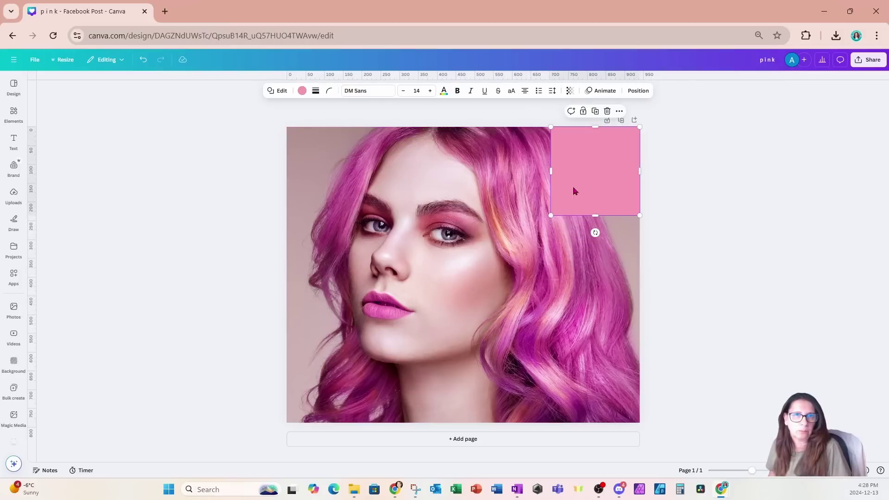
drag(553, 174, 511, 174)
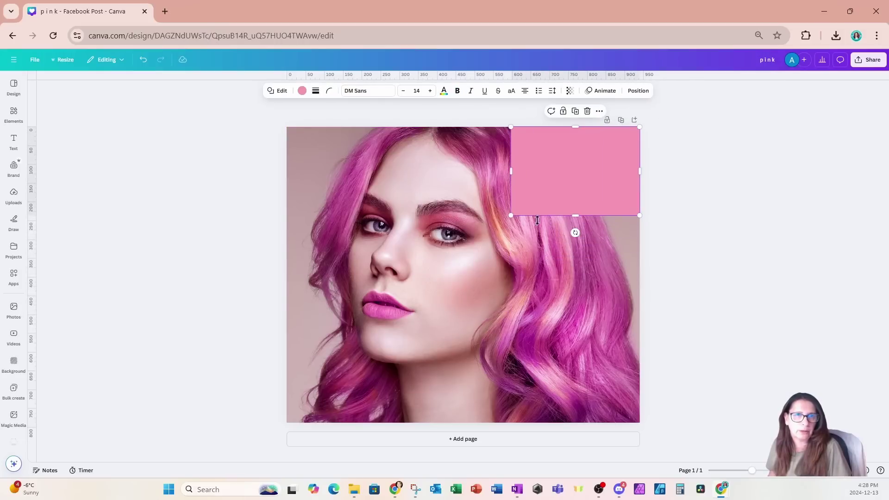
drag(575, 217, 558, 423)
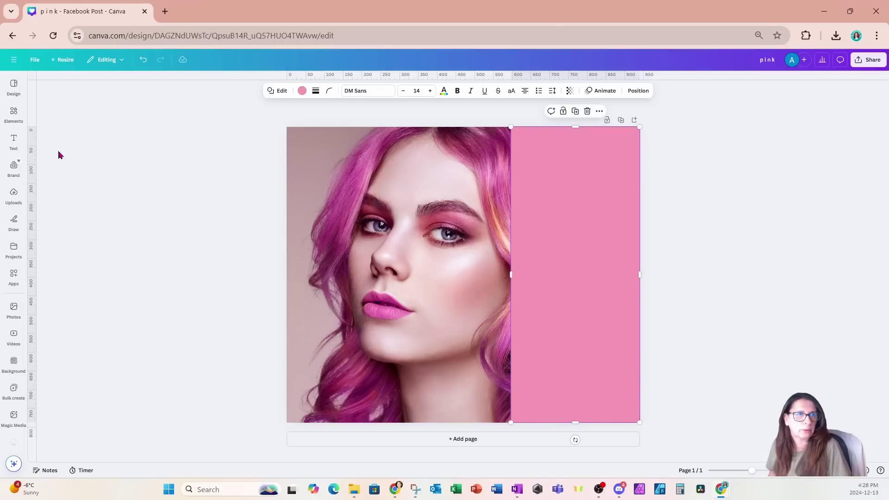
click(14, 140)
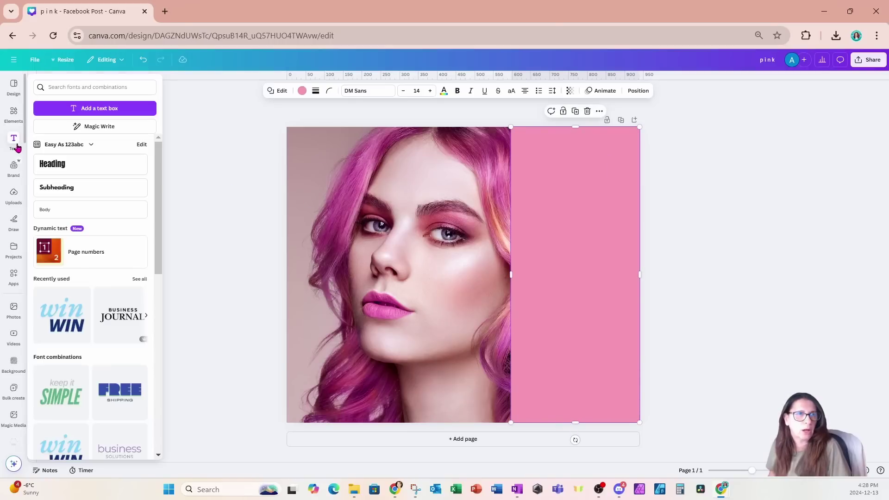
- Add a Horizon-font heading reading PINK with one letter per line
click(41, 166)
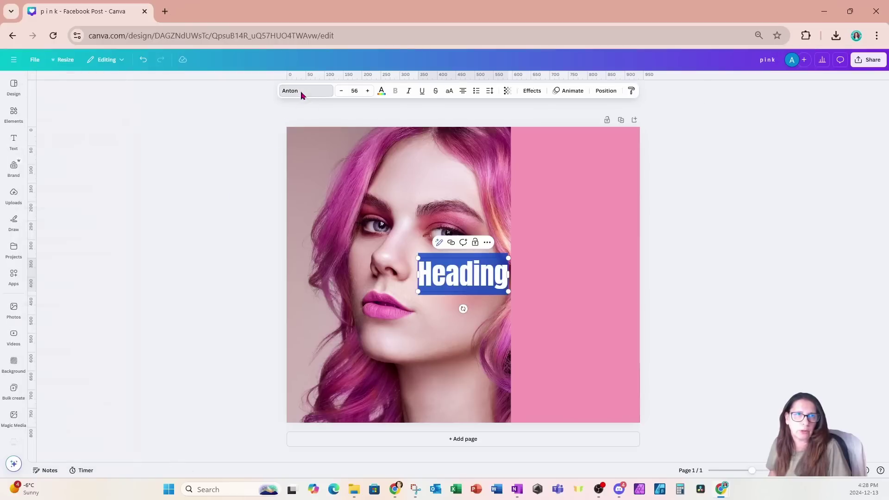
click(296, 91)
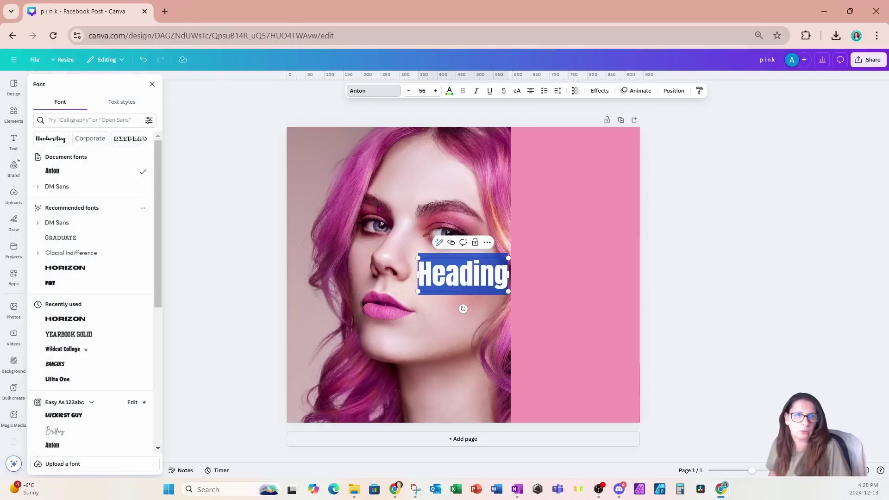
click(90, 268)
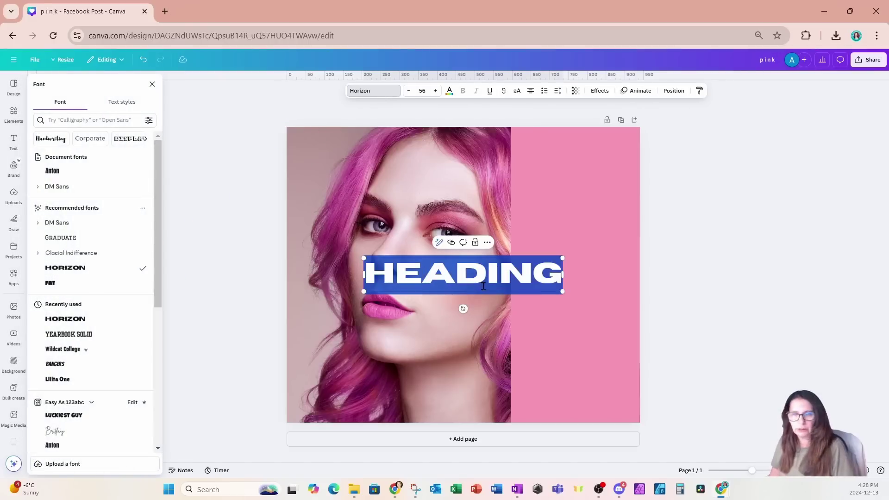
text(PINK)
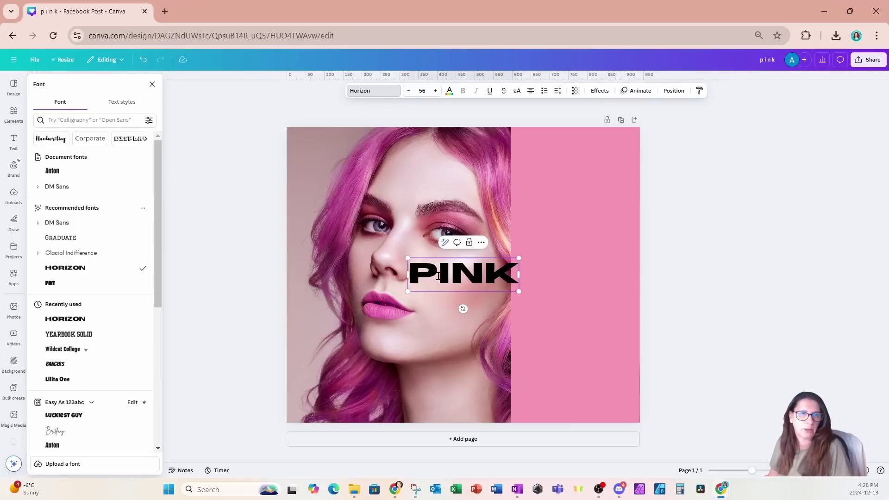
key(Return)
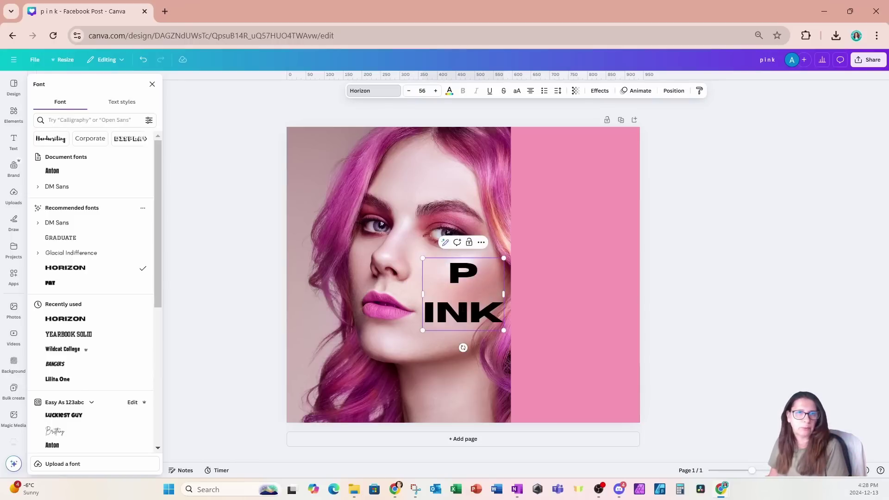
click(436, 309)
key(Return)
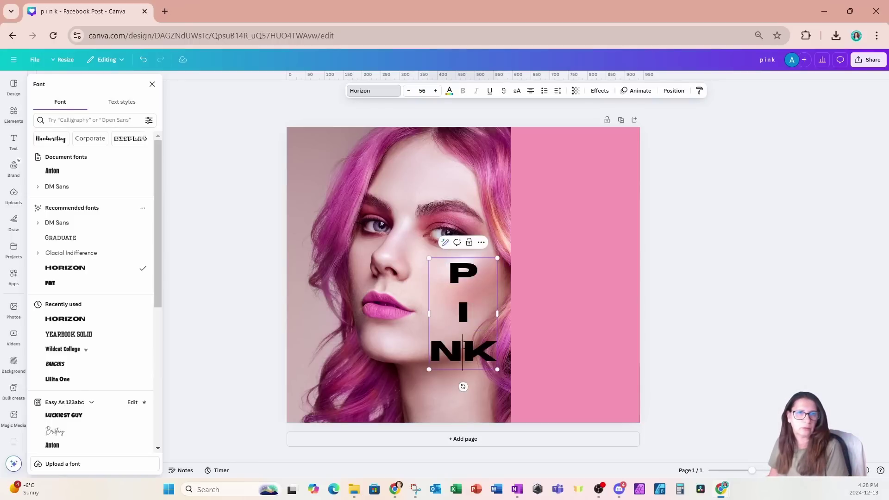
key(Return)
click(530, 367)
- Move the stacked PINK onto the pink panel, tighten line spacing to 0.96, and enlarge it to size 161
drag(474, 404, 550, 277)
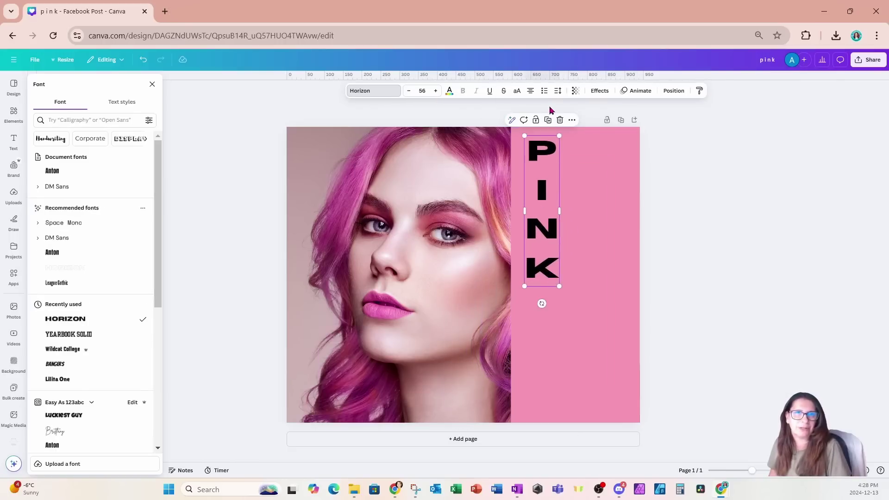
click(558, 92)
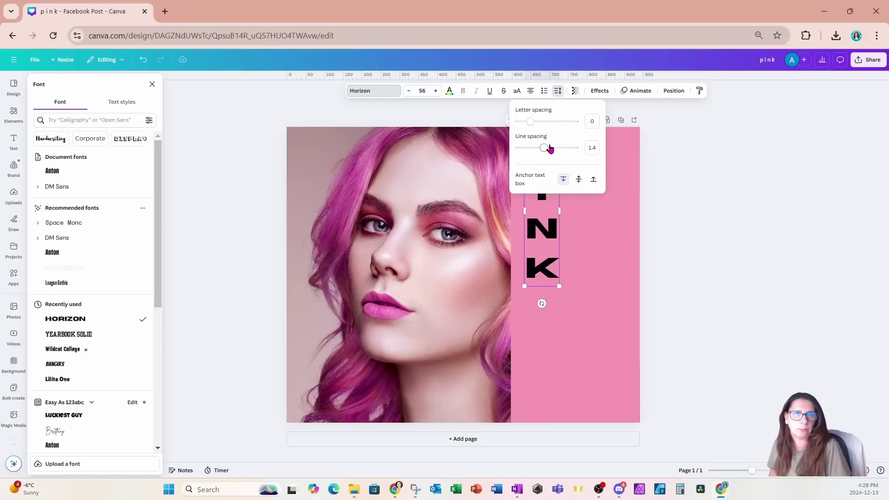
drag(545, 148, 529, 152)
drag(559, 238, 542, 383)
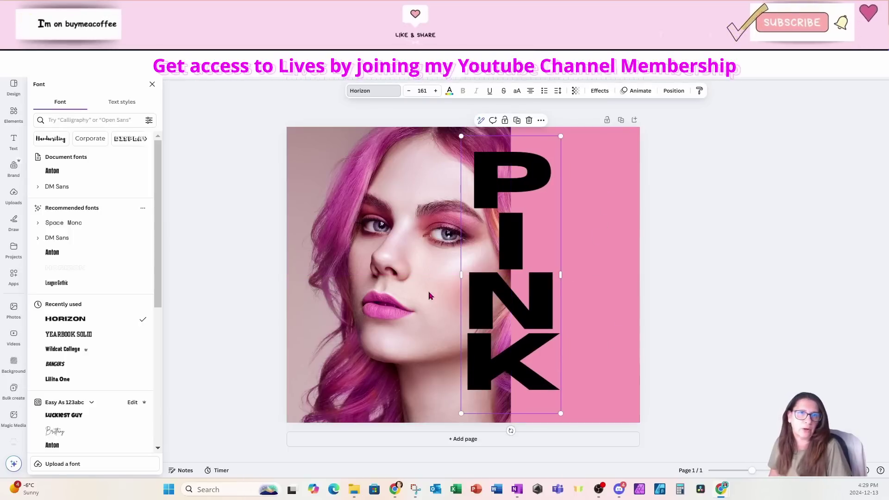
- Change the pink right-side panel's colour to black
click(609, 205)
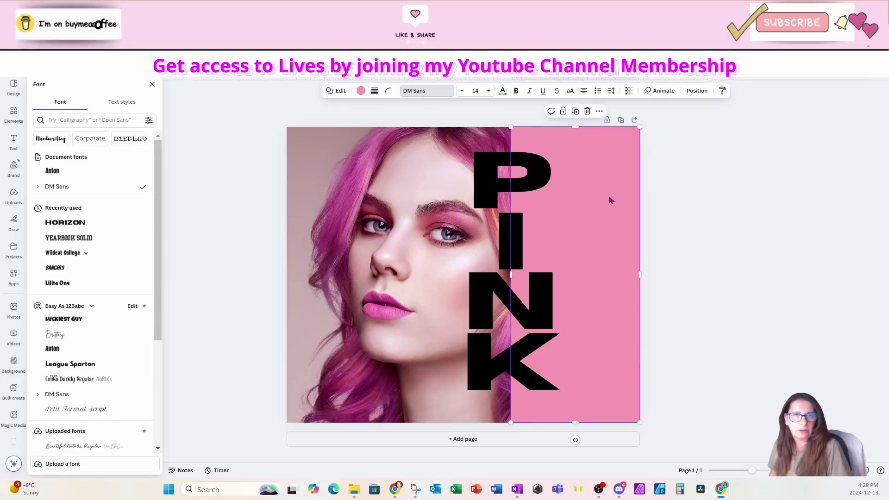
click(361, 91)
click(85, 142)
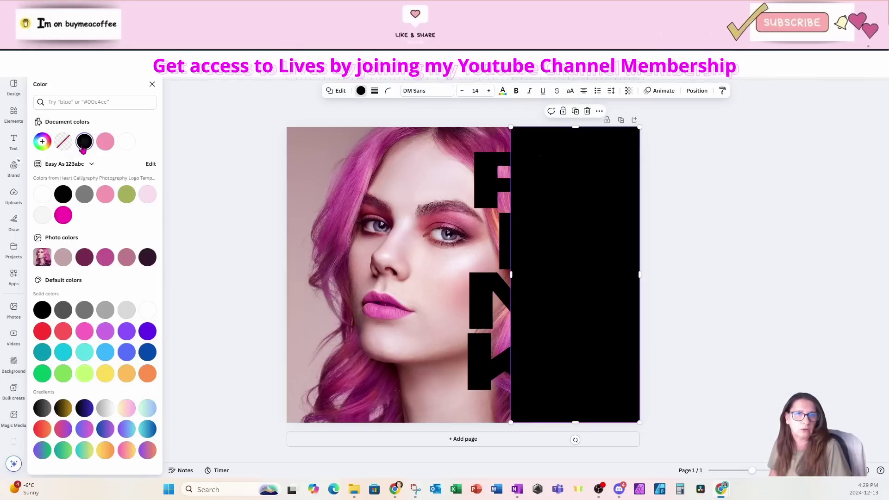
- Make the PINK lettering white and enlarge it to size 181
click(483, 227)
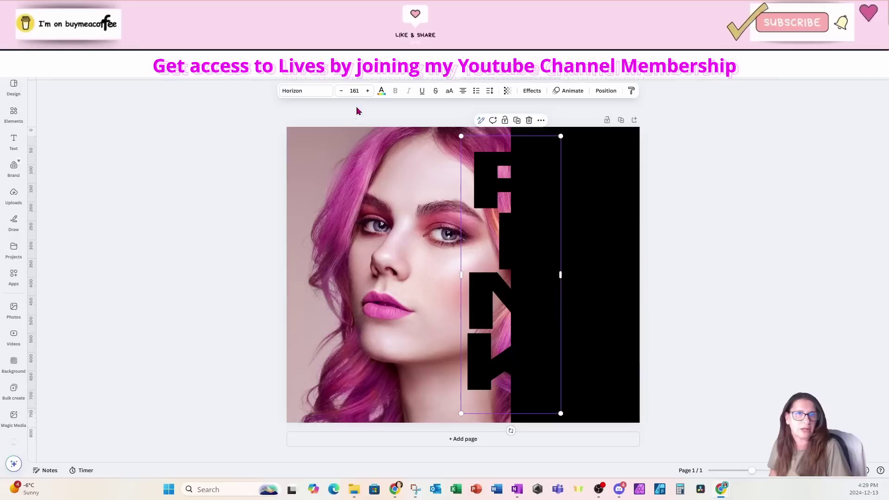
click(381, 91)
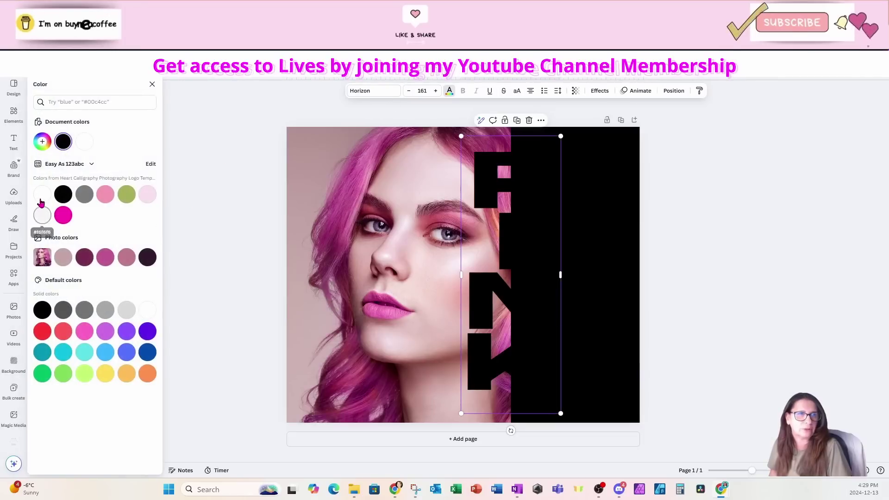
click(42, 195)
drag(561, 413, 569, 434)
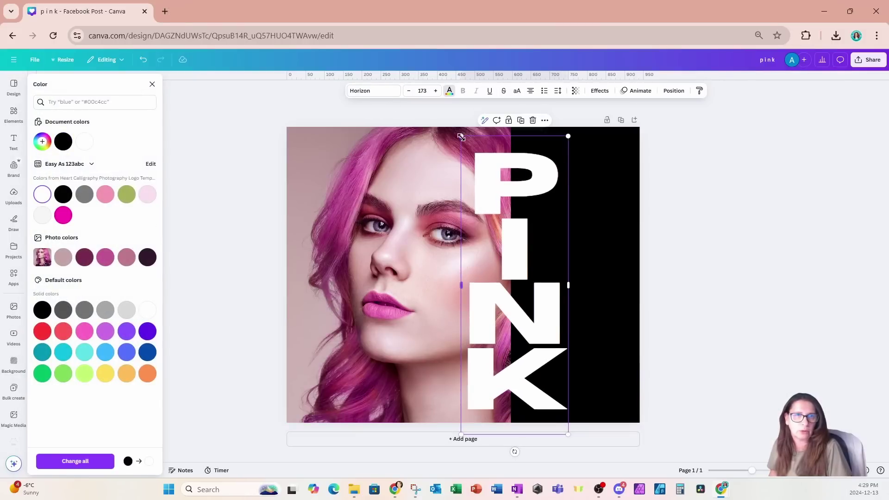
drag(463, 135, 452, 122)
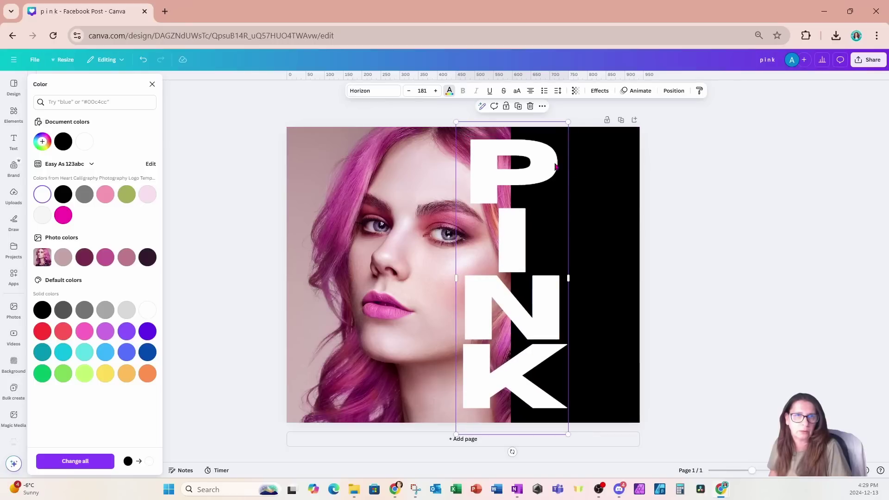
click(597, 180)
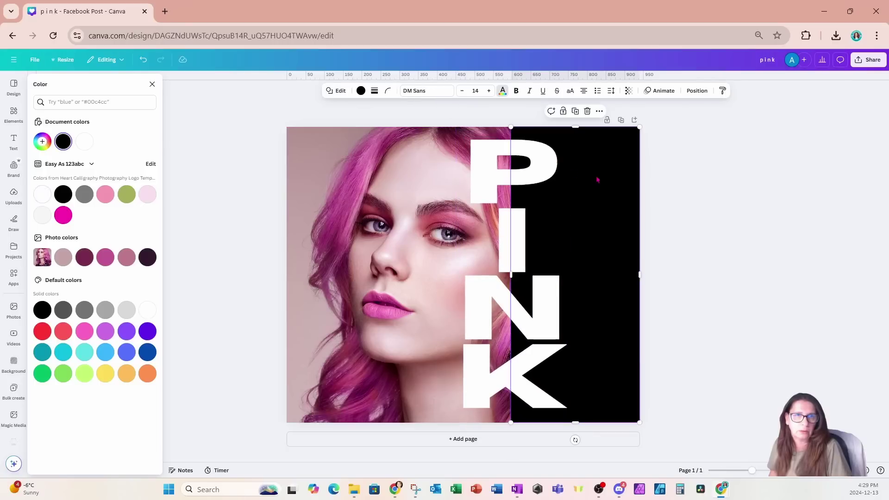
- Duplicate the page without its photo, download Page 2 as a PNG, and add a blank page
click(621, 120)
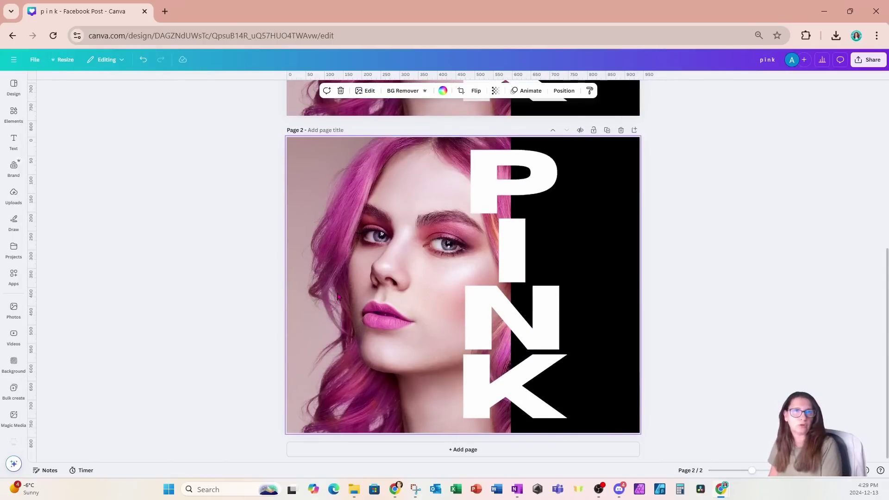
key(Delete)
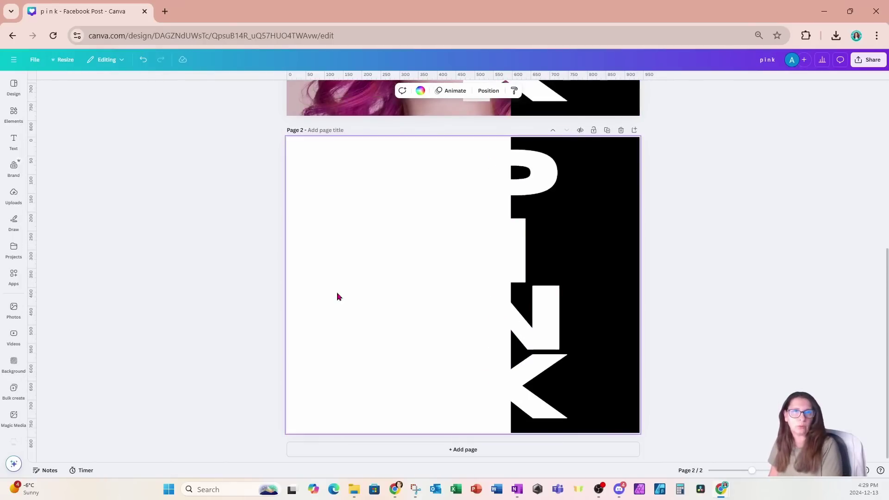
click(871, 62)
click(752, 214)
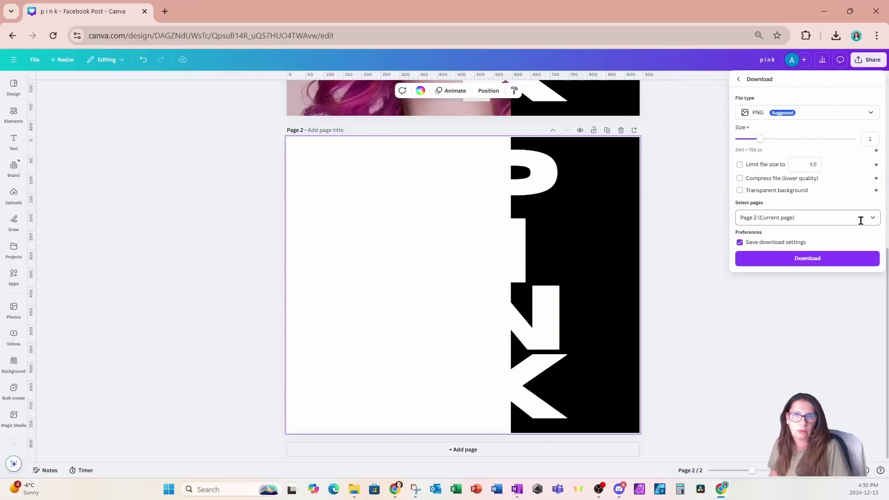
click(873, 219)
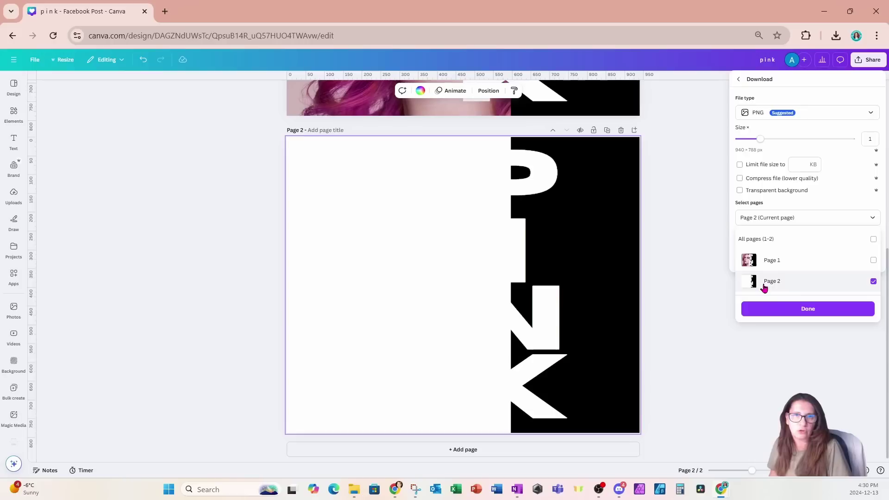
click(782, 310)
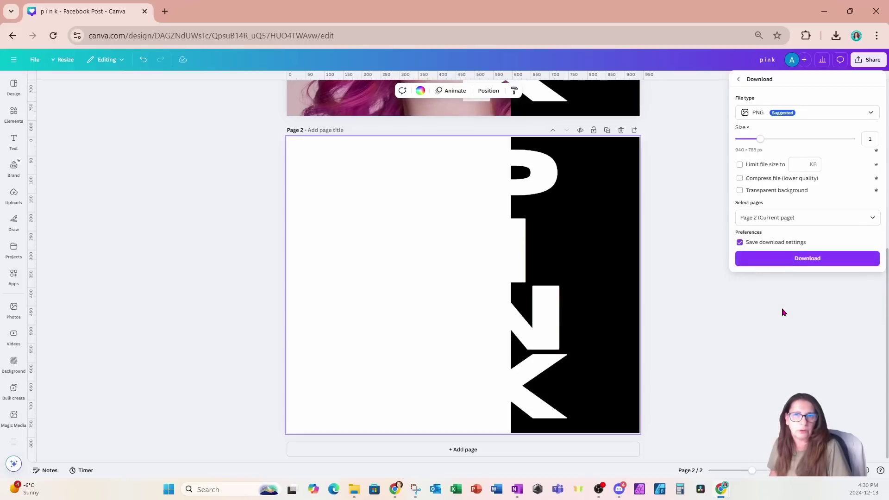
click(765, 260)
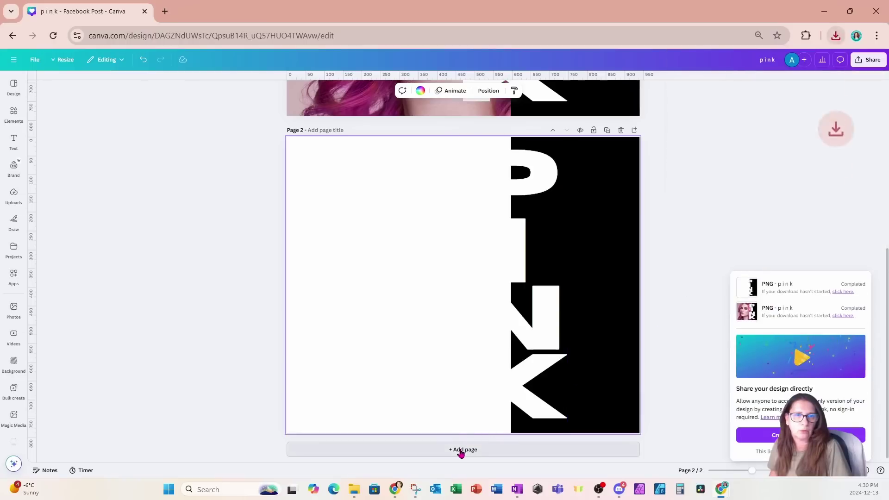
click(460, 450)
- Drag the downloaded PINK PNG onto Page 3 and strip its white areas with BG Remover
click(835, 37)
drag(746, 85, 460, 292)
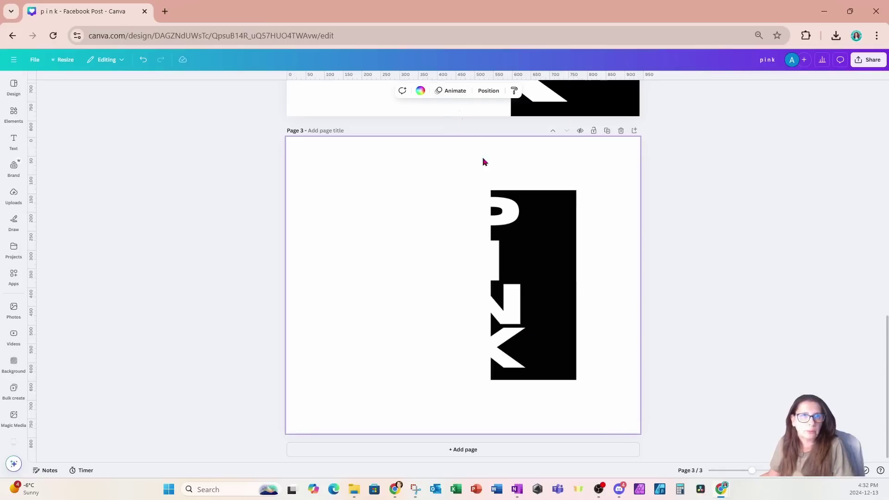
click(512, 227)
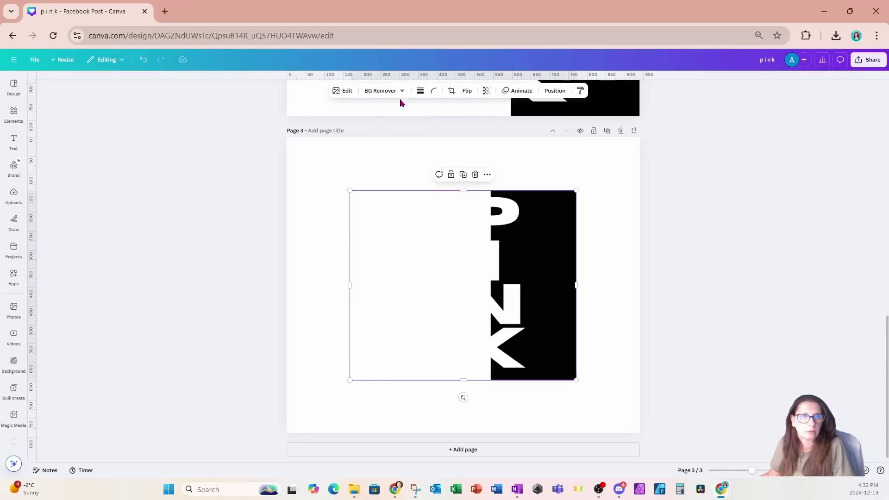
click(388, 92)
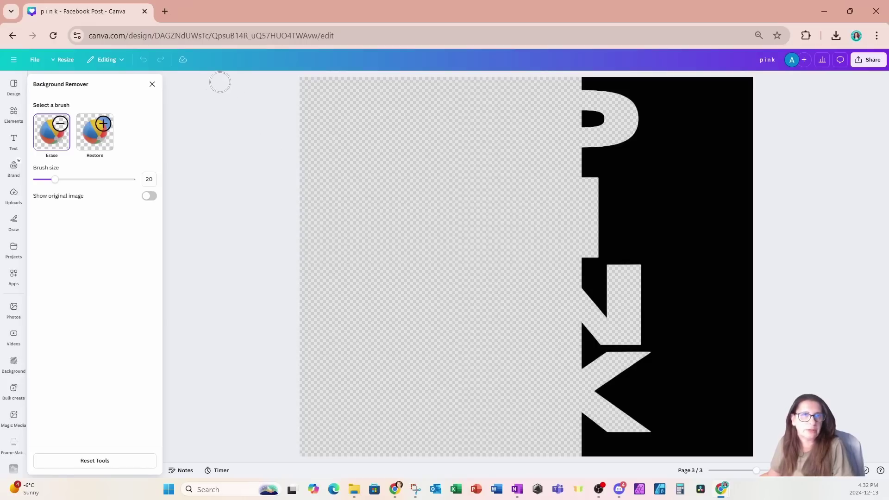
- Move the transparent PINK image to the top-right and stretch it to full page height, flush right
click(152, 84)
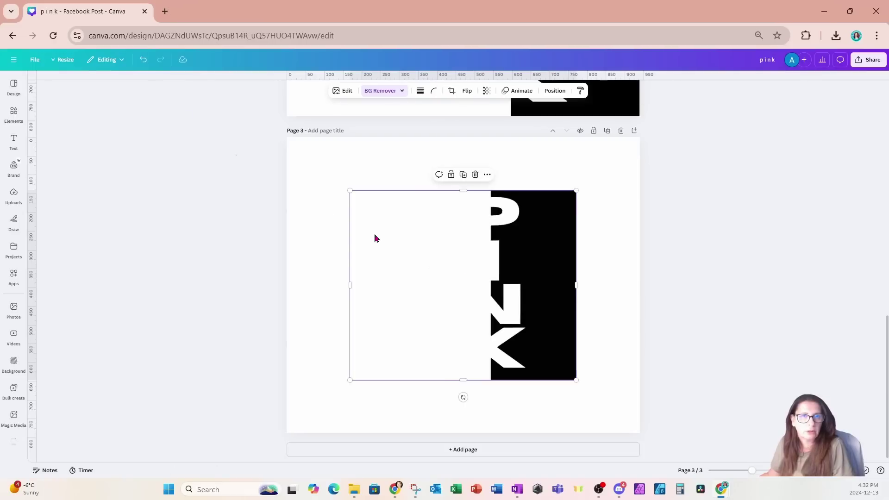
drag(524, 251, 595, 205)
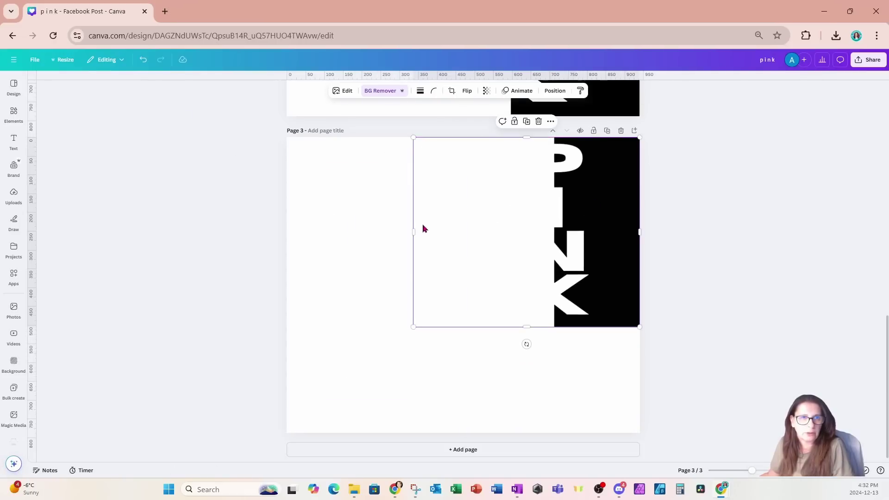
drag(414, 234, 514, 234)
drag(516, 234, 517, 234)
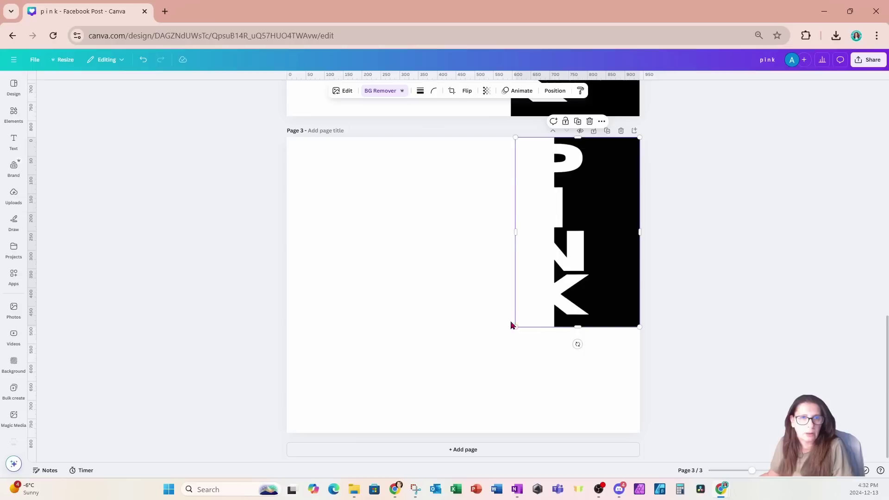
drag(516, 325, 436, 426)
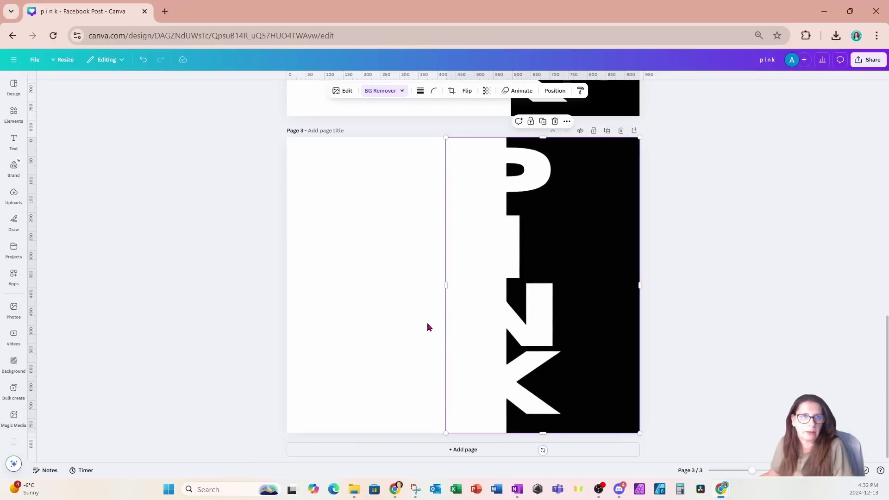
click(367, 236)
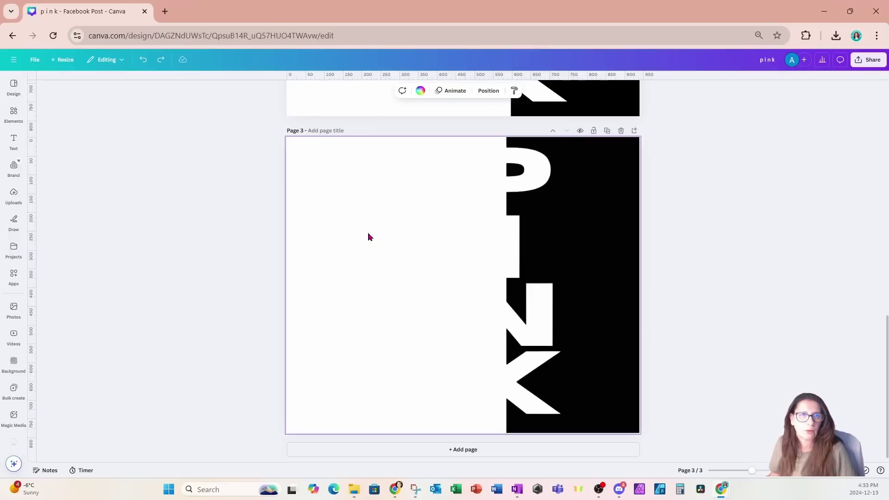
- Add the pink-haired woman photo to Page 3 and set it as the page background
click(14, 114)
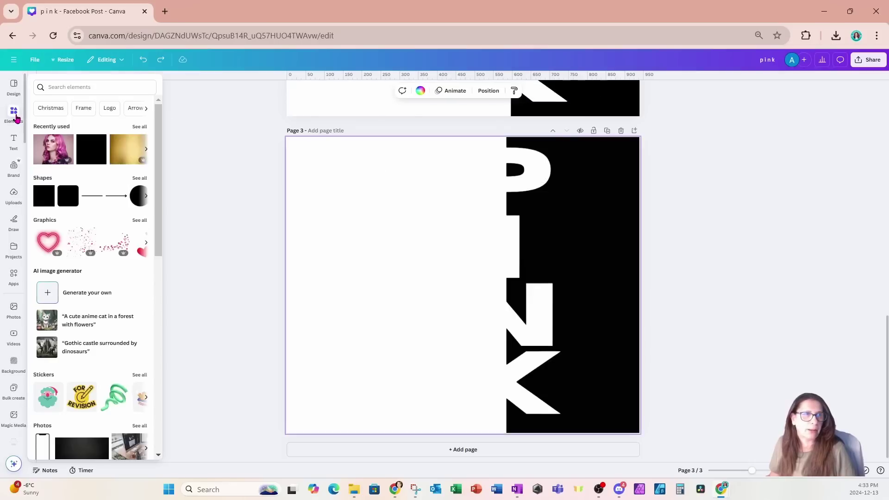
click(44, 150)
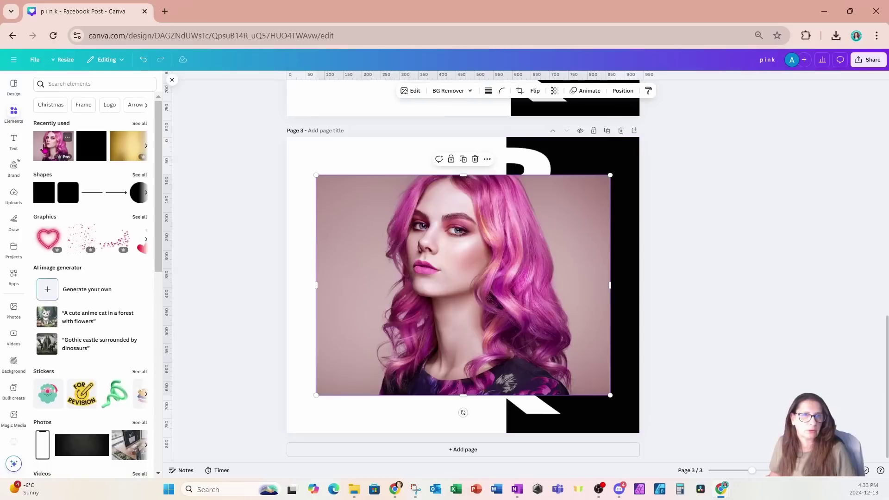
right_click(418, 266)
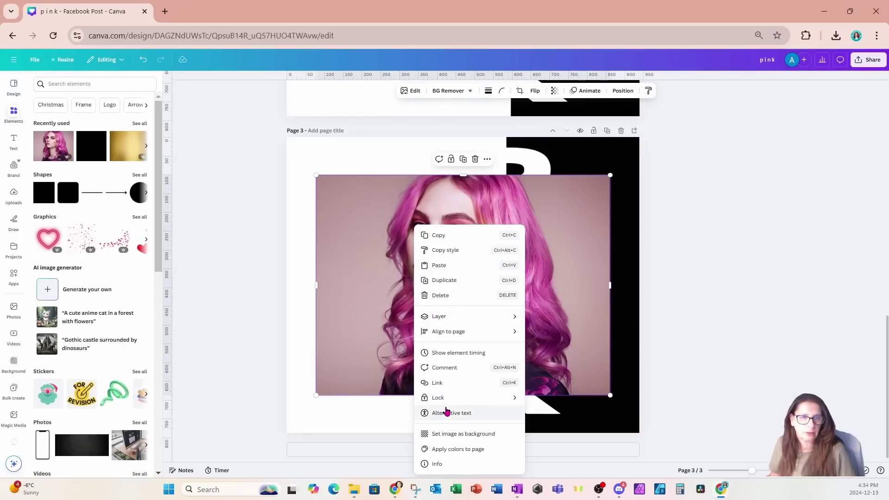
click(447, 435)
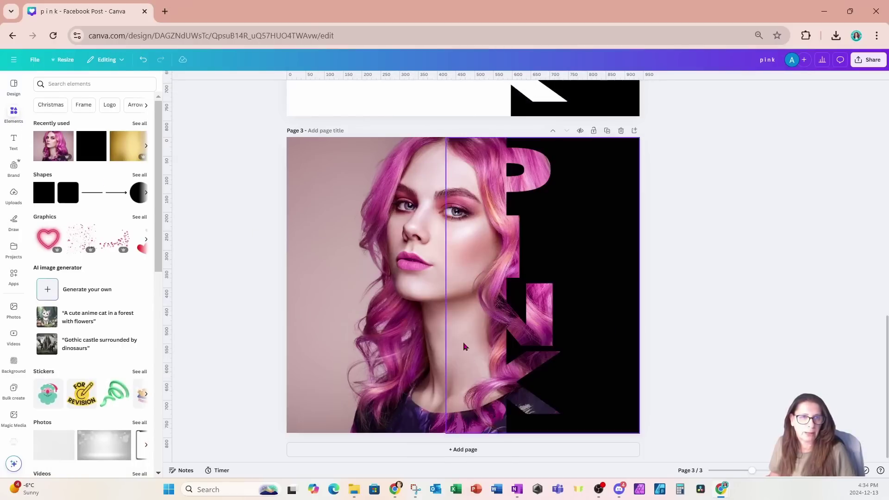
- Enlarge the background photo beyond the page and shift it left, clear of the PINK panel
double_click(386, 284)
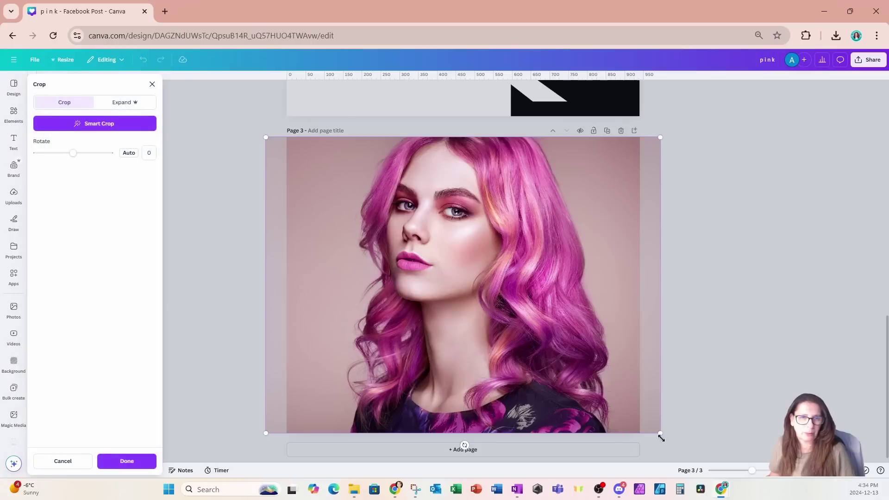
drag(660, 433, 810, 497)
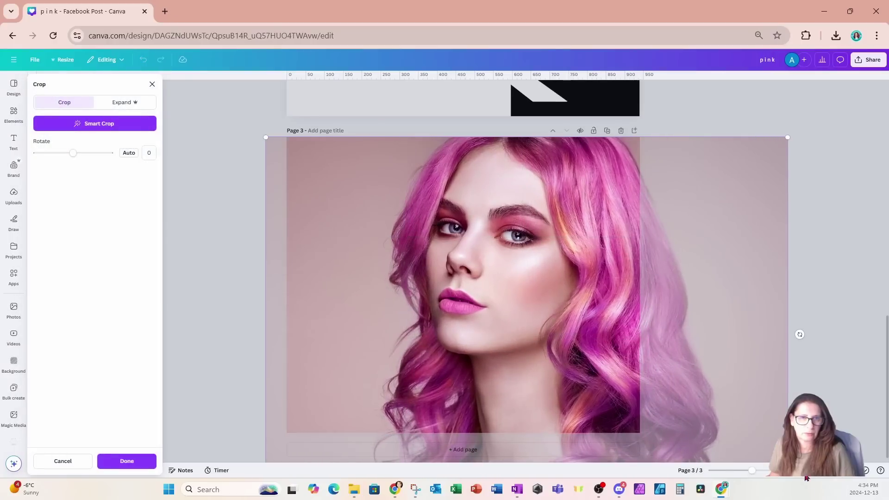
drag(743, 402, 653, 406)
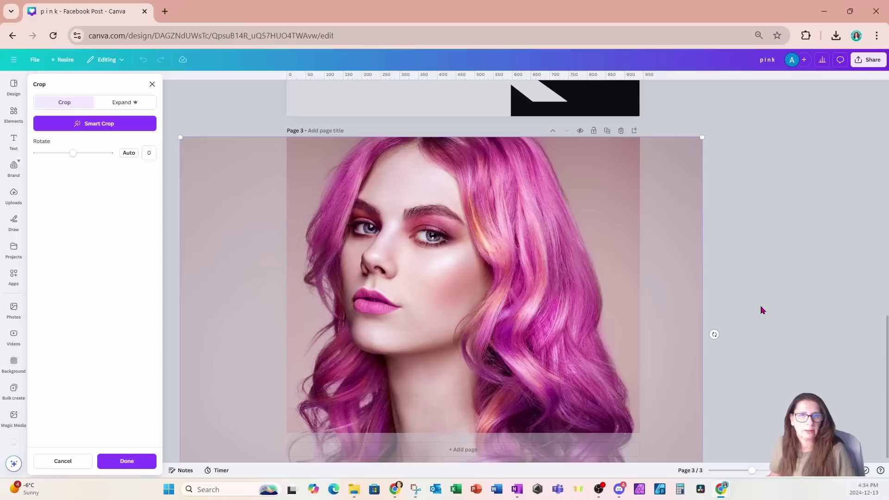
click(764, 309)
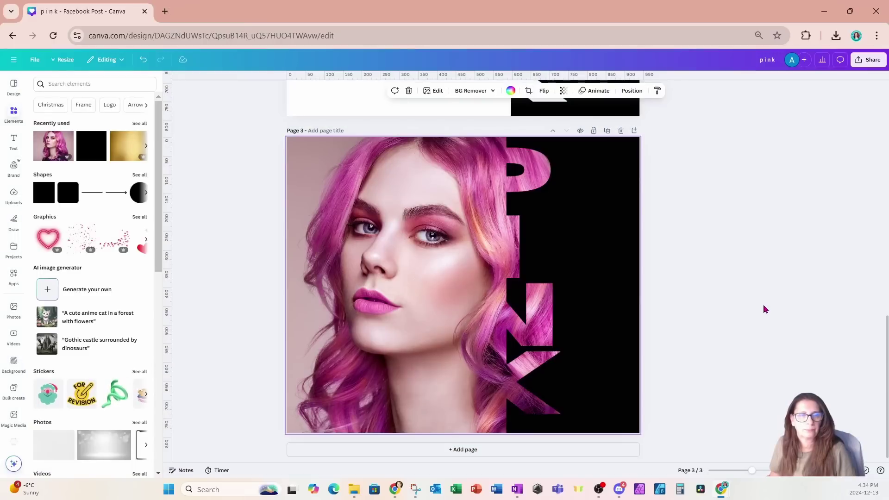
- Apply a custom Duotone to the PINK panel with both highlights and shadows set to white (#FFFFFF)
click(621, 203)
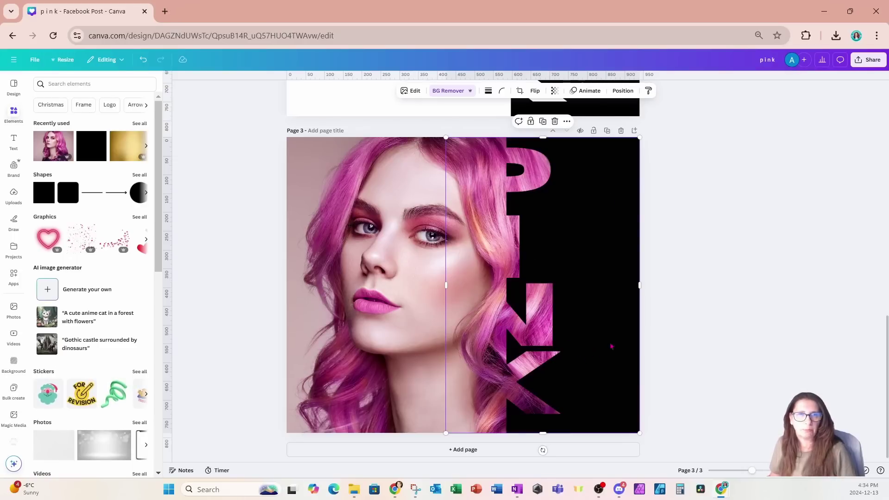
click(411, 91)
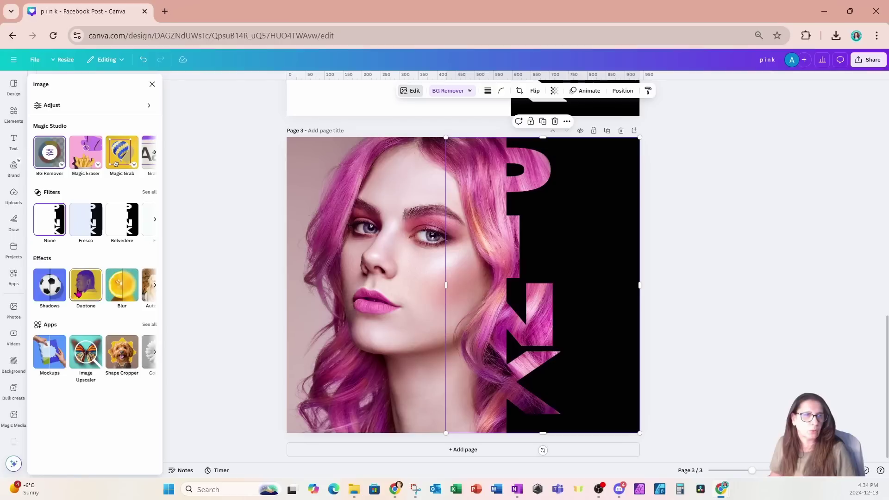
click(79, 291)
click(51, 168)
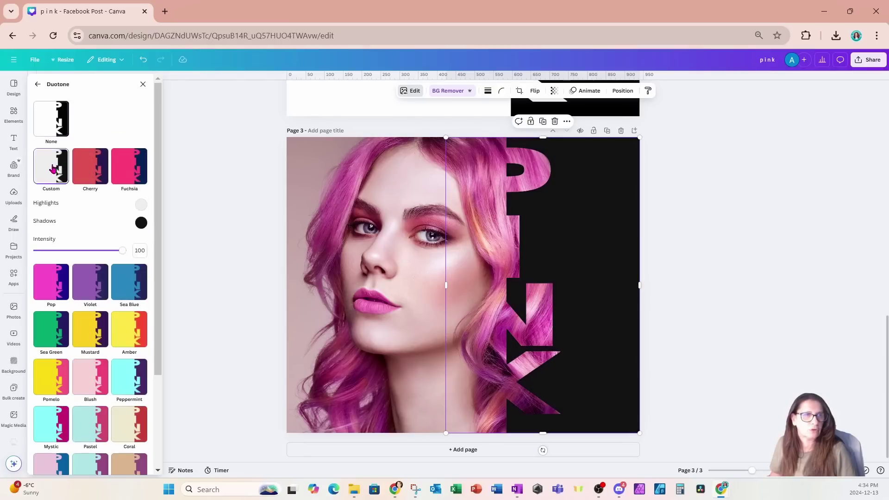
click(142, 207)
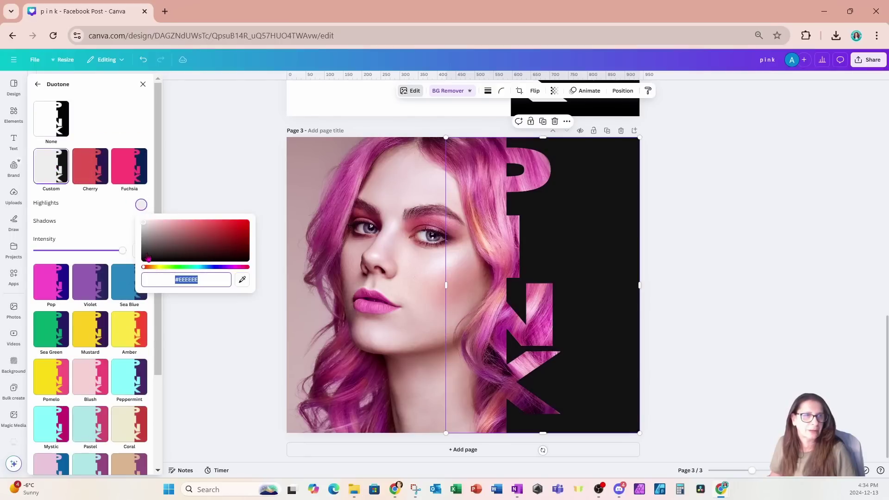
drag(144, 228, 143, 221)
click(130, 219)
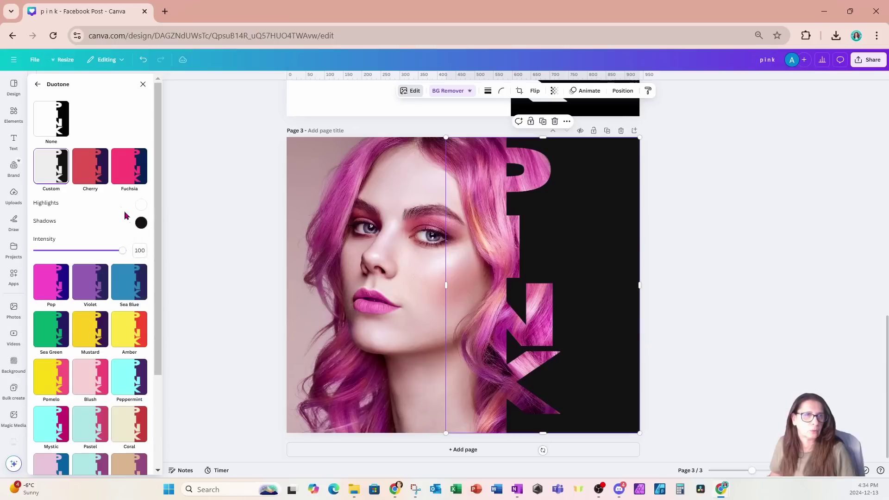
click(142, 222)
drag(144, 277, 123, 242)
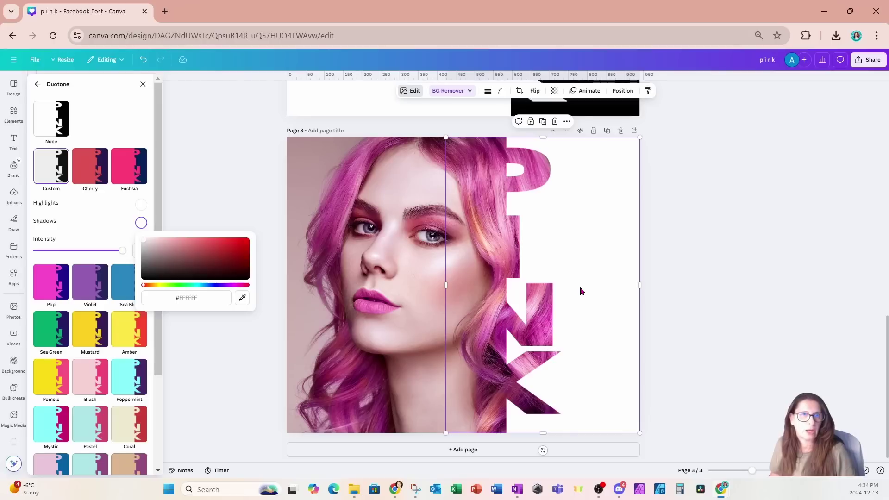
scroll(582, 291, up, 10)
- Copy the white Horizon PINK text from Page 1 onto Page 3
scroll(578, 293, up, 3)
click(495, 271)
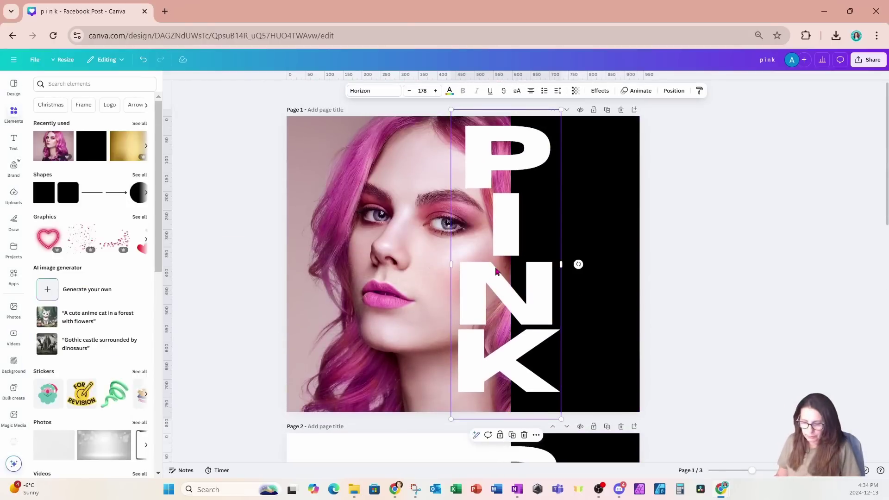
scroll(492, 274, down, 8)
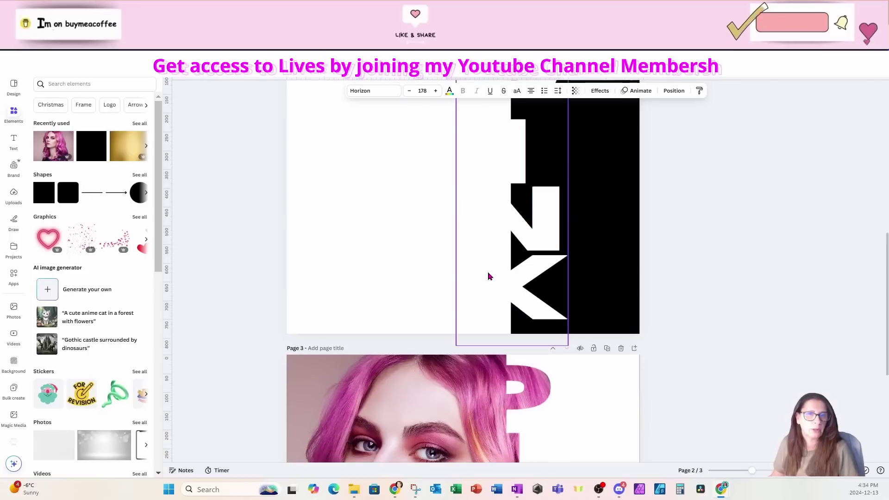
scroll(489, 276, down, 5)
- Nudge the white cut-out panel right and lay the PINK text over its cut-out letters
click(464, 339)
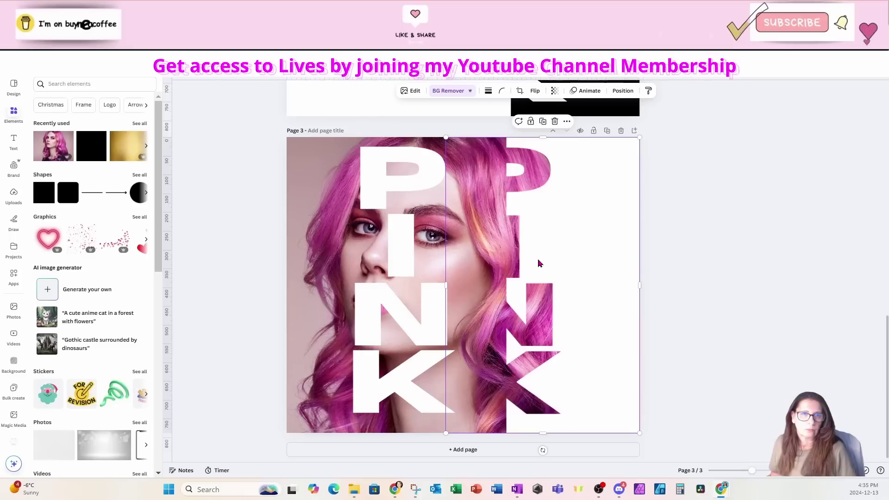
drag(551, 250, 595, 244)
click(749, 227)
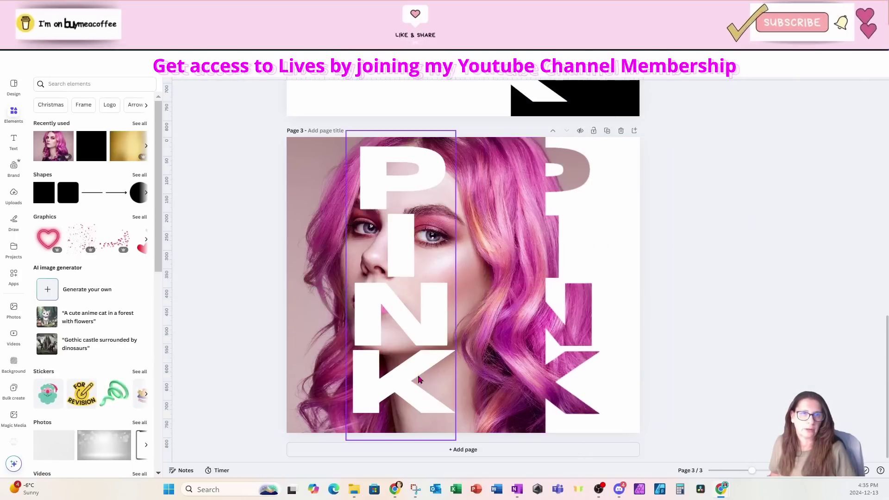
drag(376, 397, 518, 393)
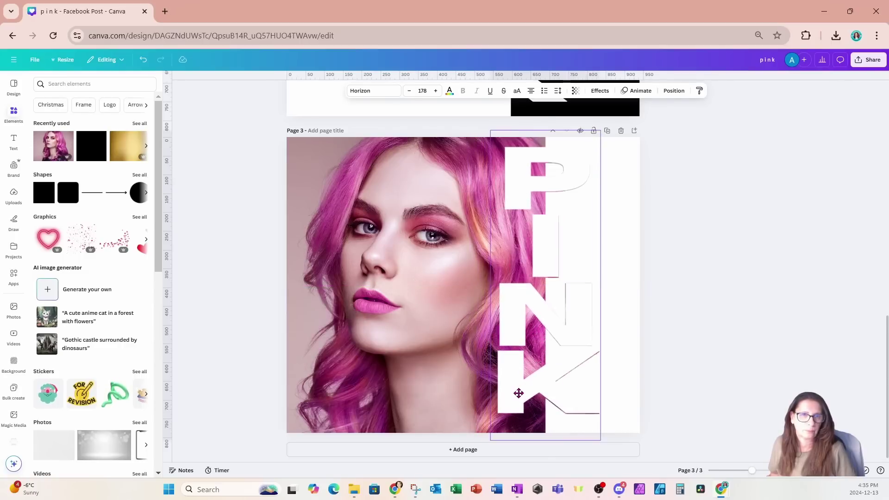
- Apply the Hollow effect to the PINK text with outline thickness about 11
click(598, 90)
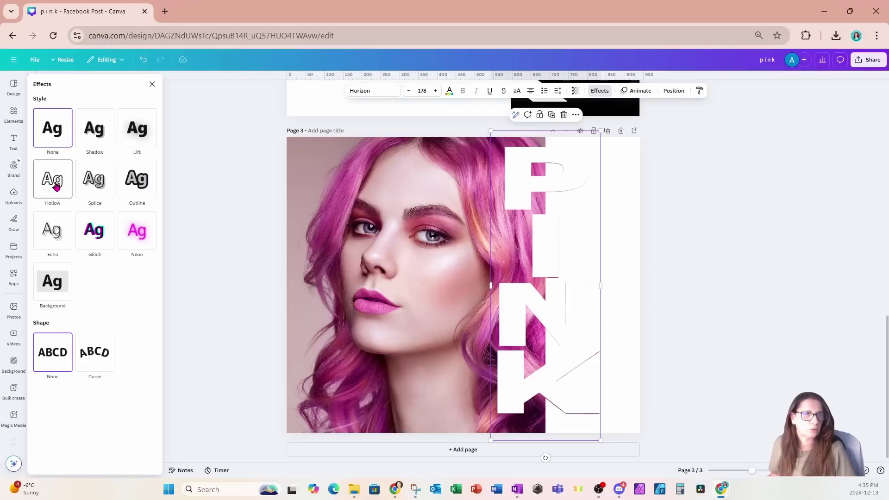
click(56, 187)
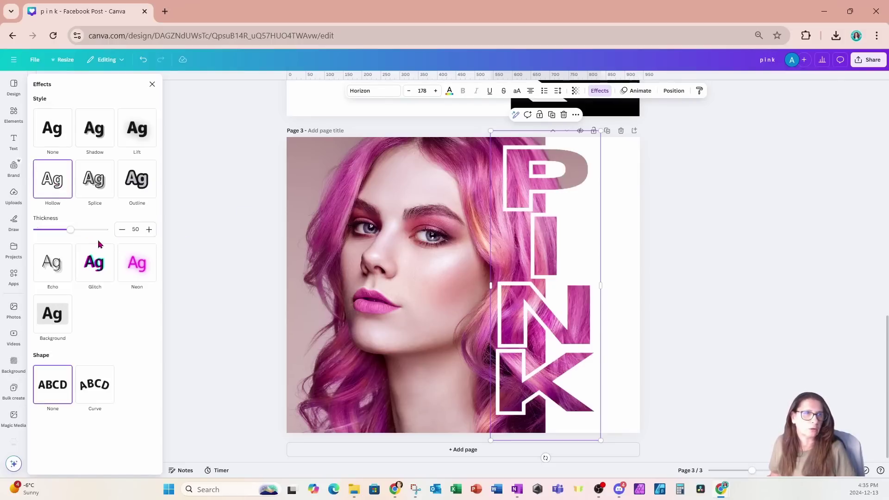
drag(71, 233, 42, 232)
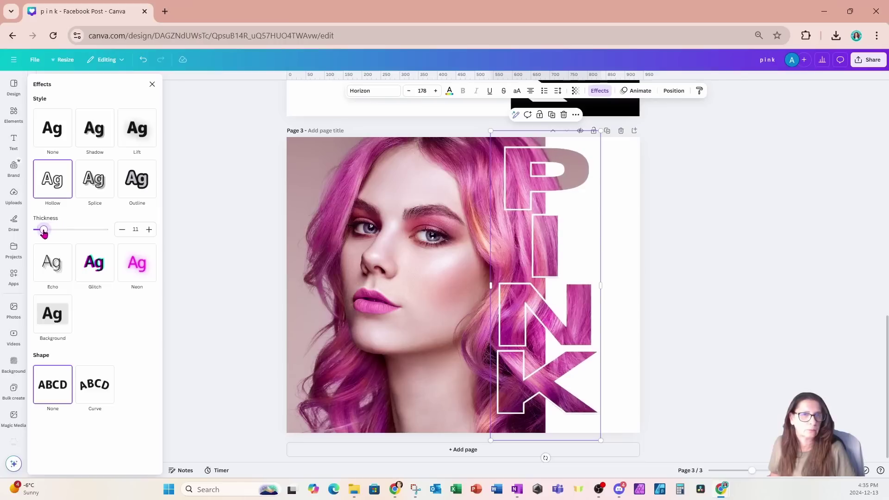
click(707, 207)
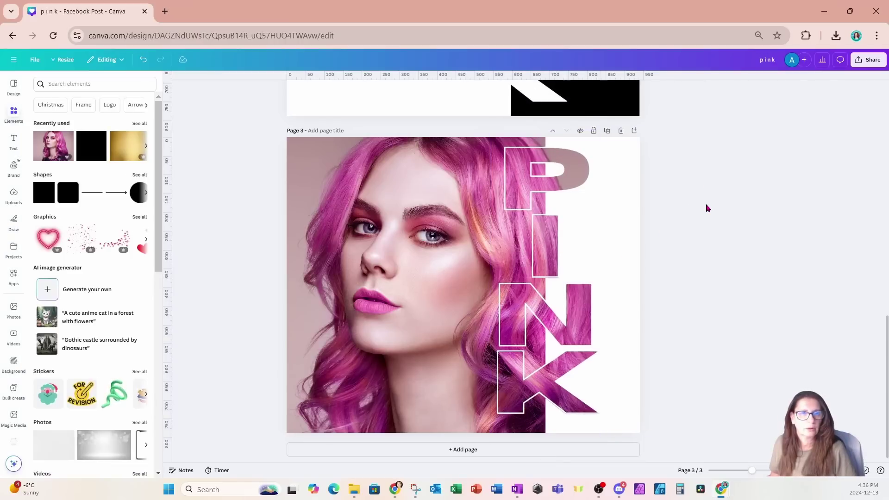